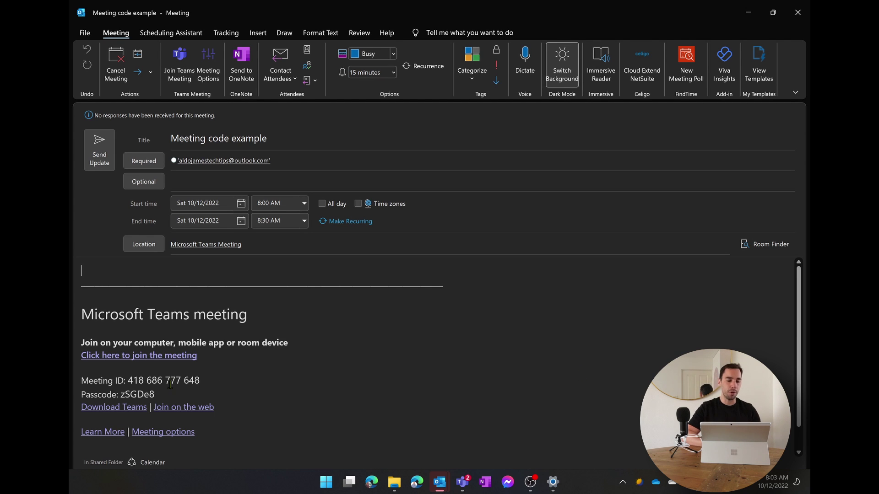
{"action": "left_click_drag", "start_coordinate": [83, 380], "coordinate": [198, 393]}
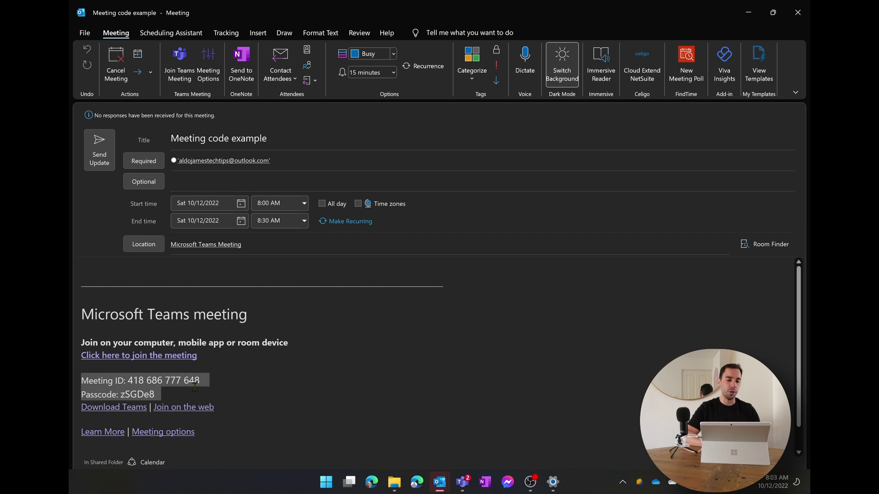
{"action": "left_click", "coordinate": [273, 392]}
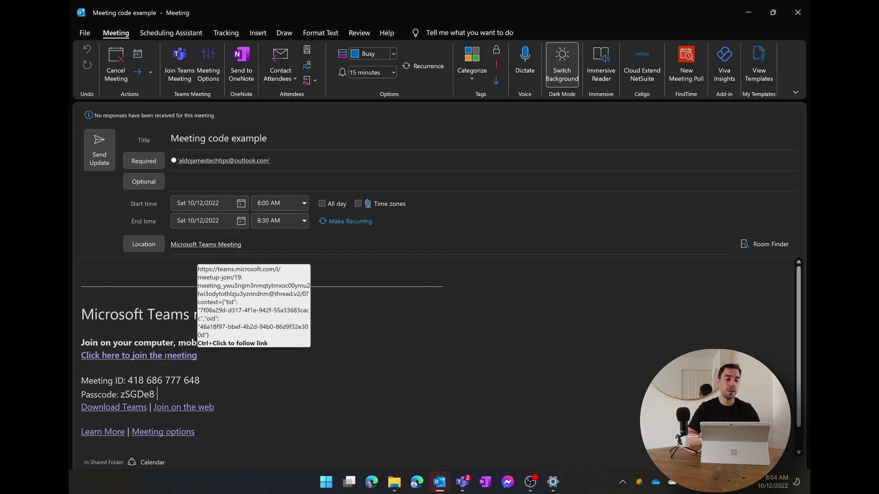
{"action": "left_click", "coordinate": [291, 143]}
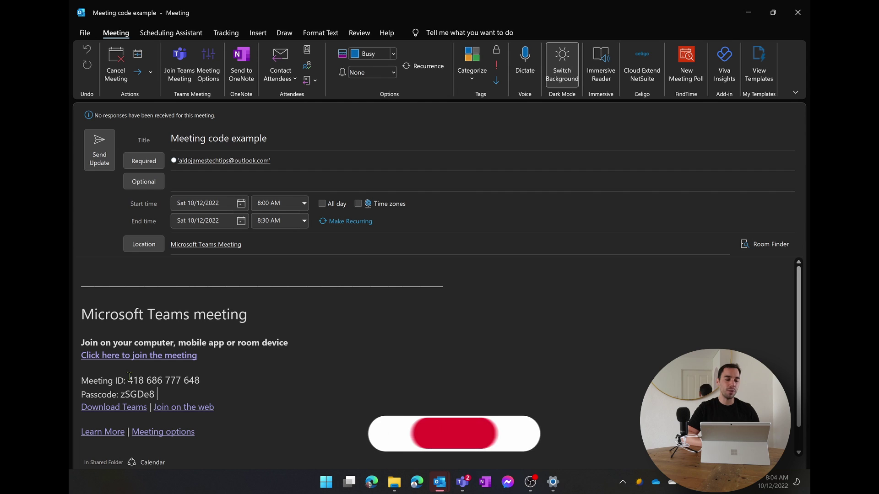
{"action": "mouse_move", "coordinate": [137, 381]}
{"action": "left_mouse_down"}
{"action": "mouse_move", "coordinate": [212, 373]}
{"action": "mouse_move", "coordinate": [213, 386]}
{"action": "left_mouse_up"}
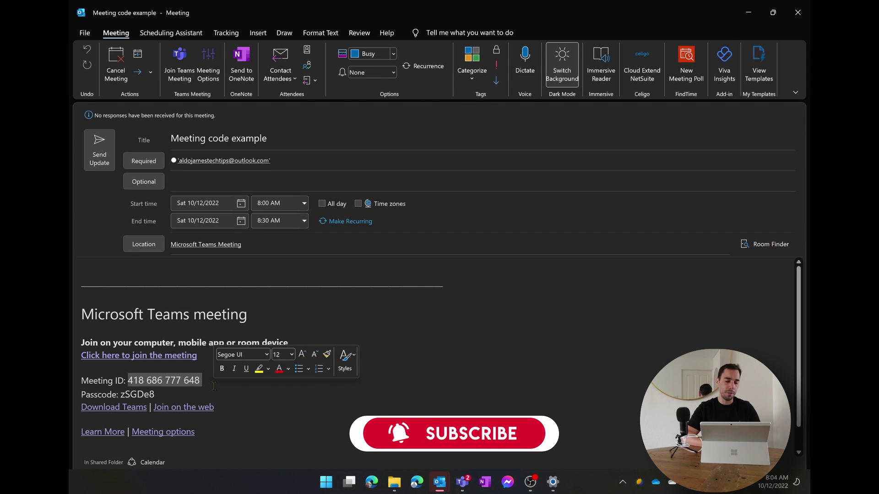
{"action": "left_click_drag", "start_coordinate": [121, 398], "coordinate": [158, 395]}
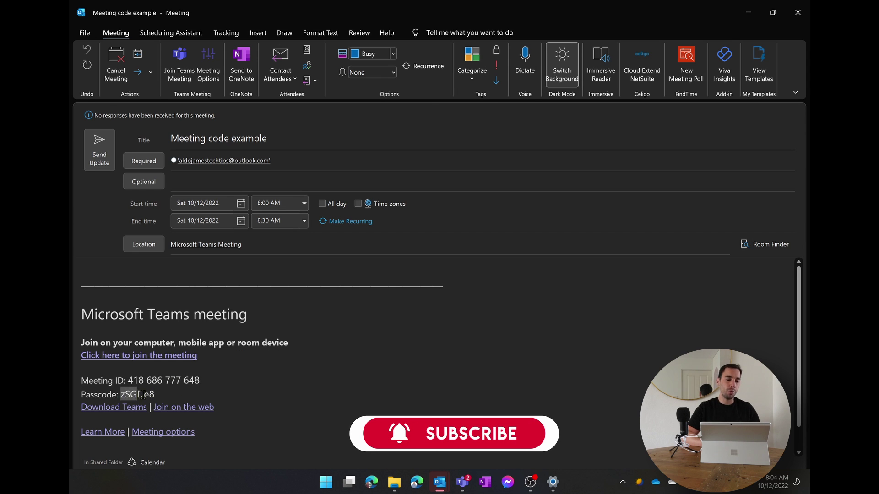
{"action": "left_click", "coordinate": [188, 393]}
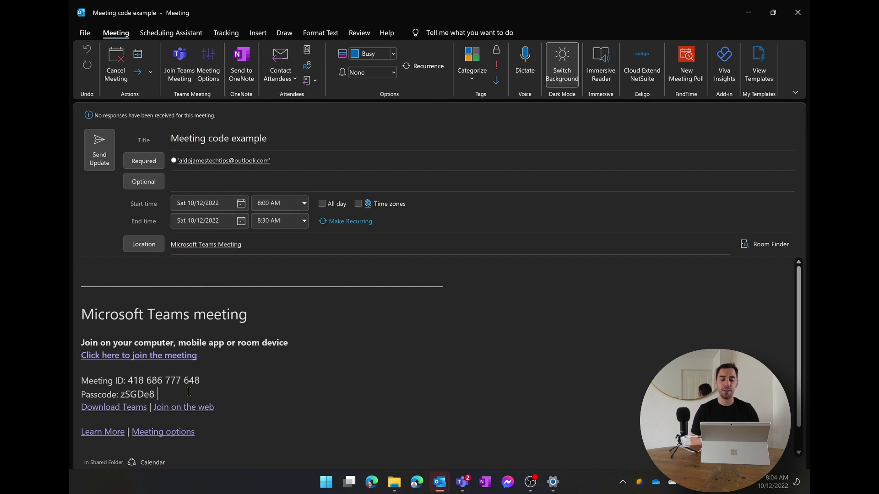
{"action": "mouse_move", "coordinate": [462, 482]}
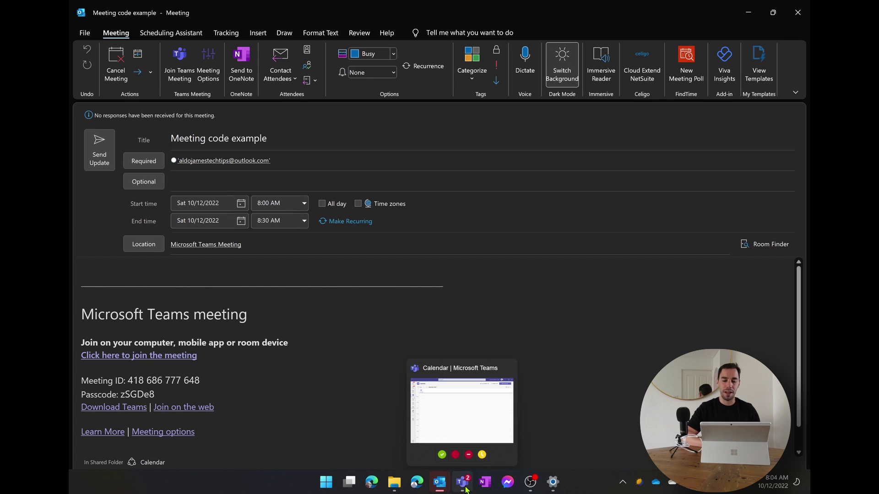
Step: Switch to Teams and open the Calendar's join-a-meeting-with-an-ID panel
{"action": "left_click", "coordinate": [472, 377]}
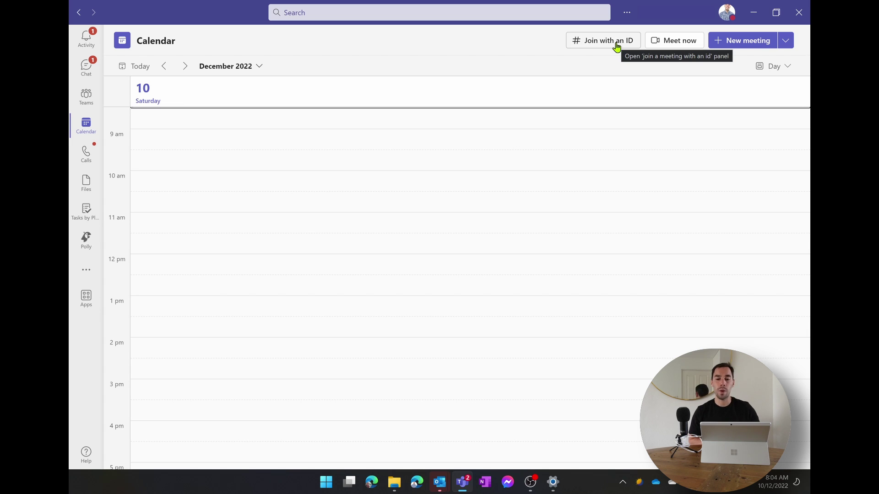
{"action": "left_click", "coordinate": [617, 42]}
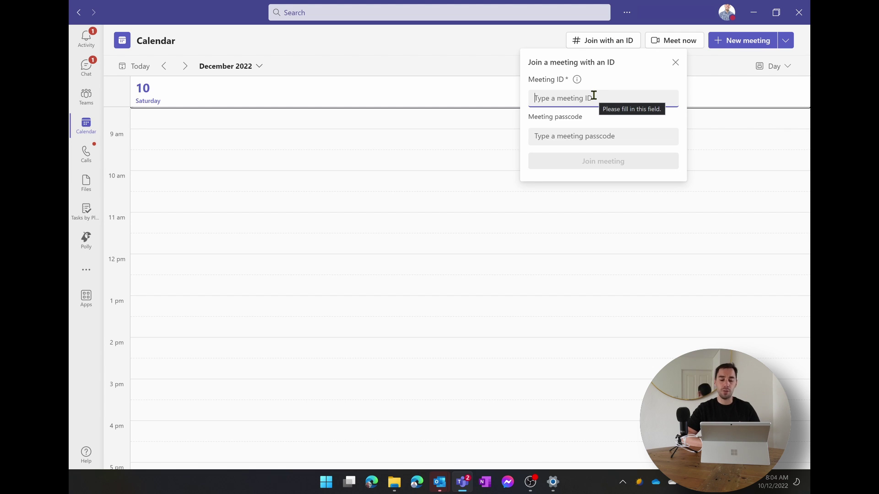
{"action": "key", "text": "super+v"}
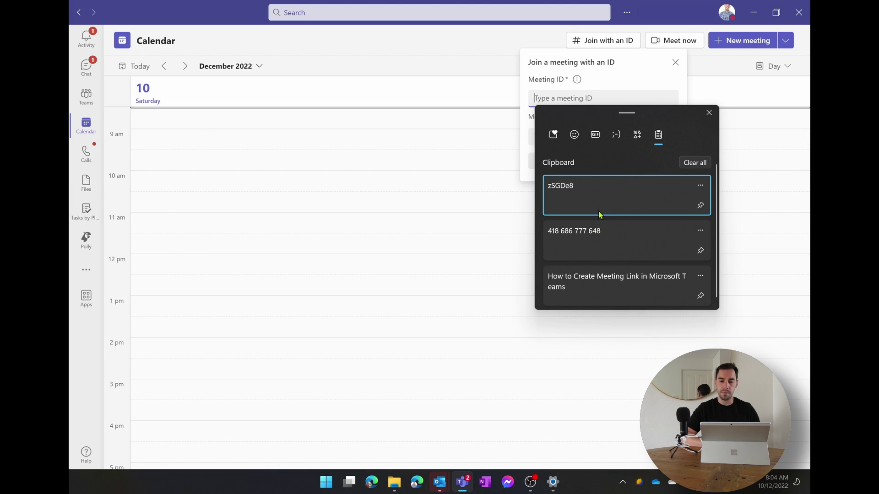
{"action": "left_click", "coordinate": [592, 238]}
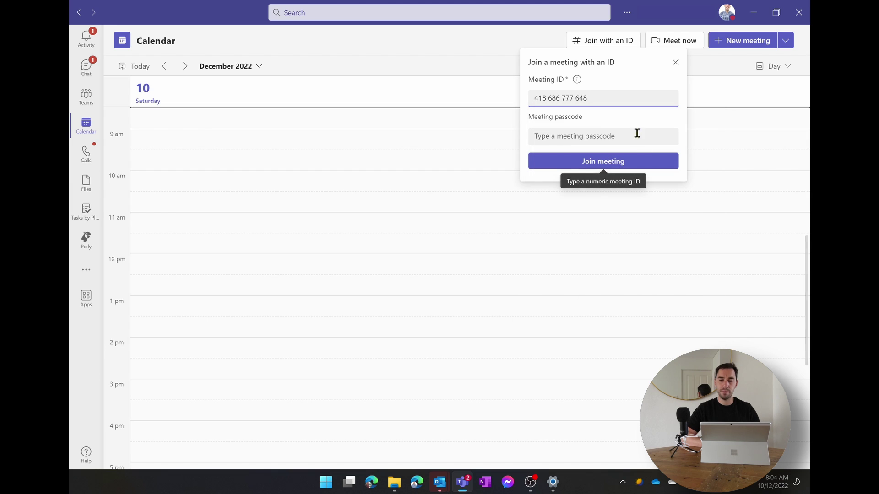
{"action": "left_click", "coordinate": [598, 134]}
{"action": "key", "text": "super+v"}
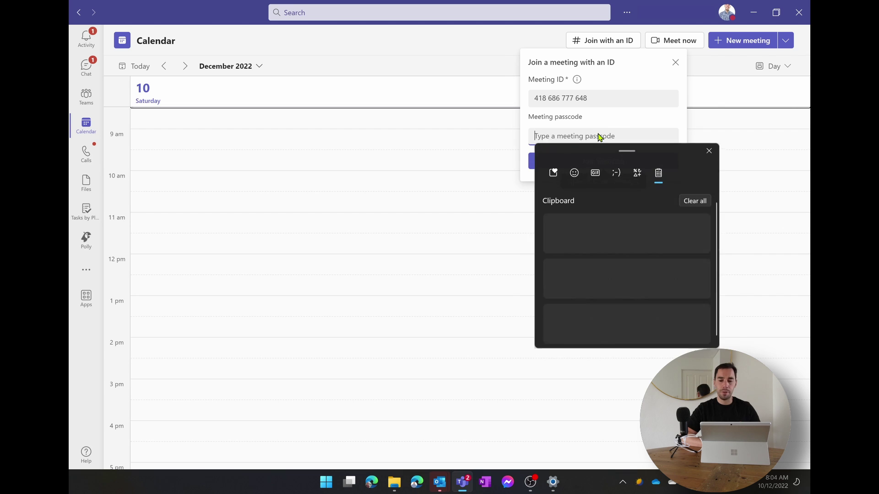
{"action": "left_click", "coordinate": [578, 236]}
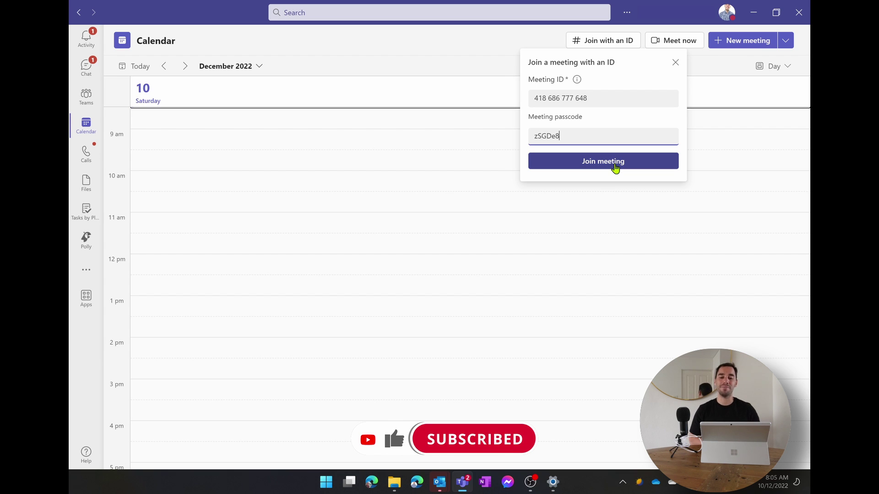
Step: Submit the join request for the entered meeting ID and passcode
{"action": "left_click", "coordinate": [616, 162]}
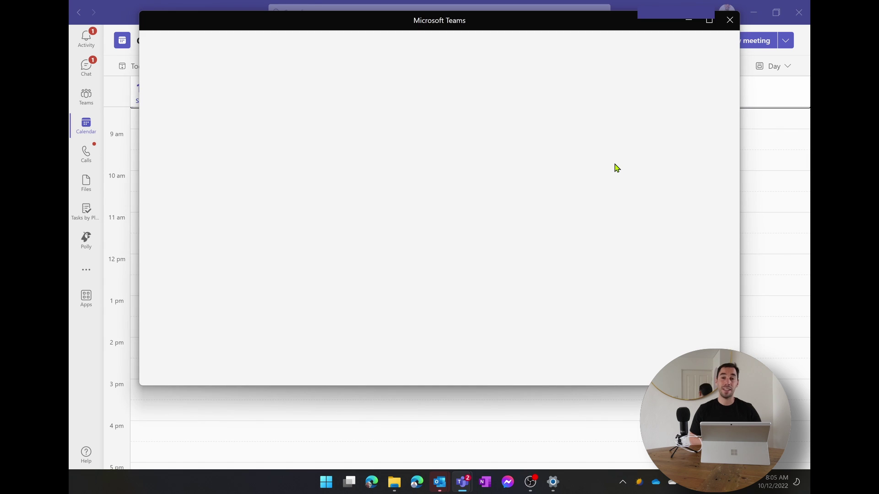